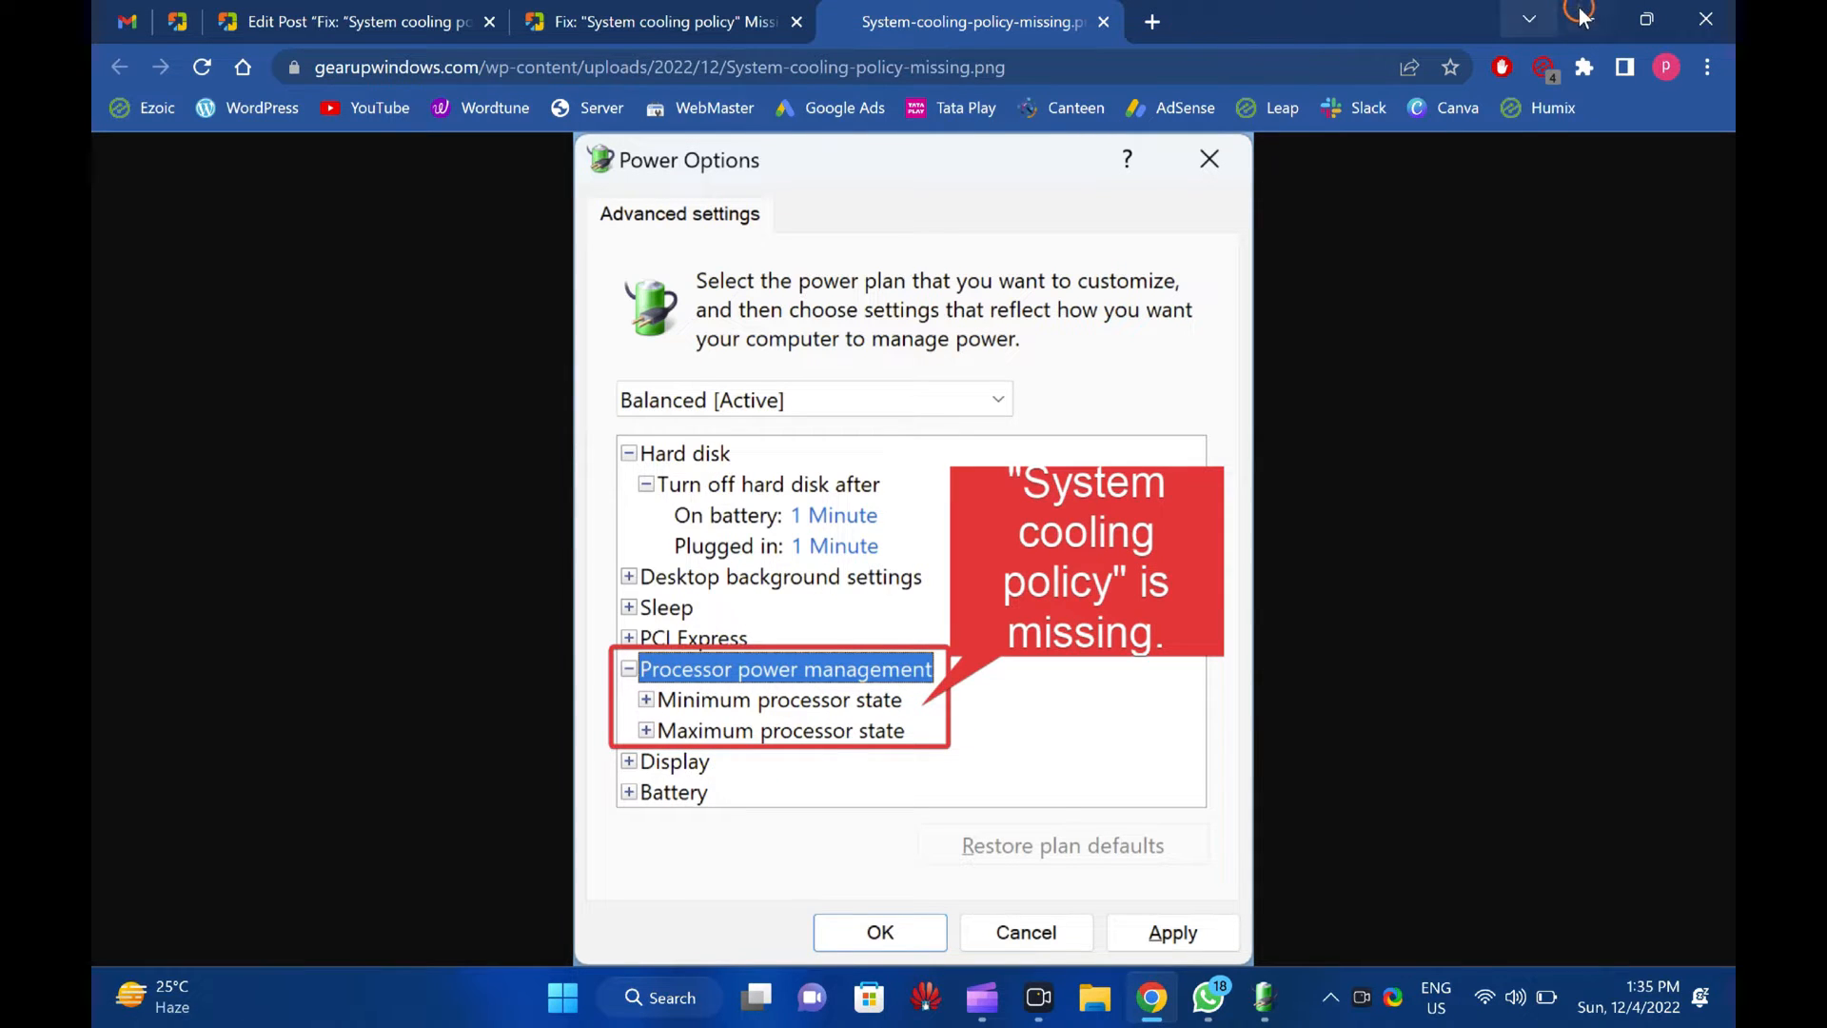
- Expand System cooling policy to confirm it shows Active, then cancel out of Power Options
click(1580, 15)
click(777, 576)
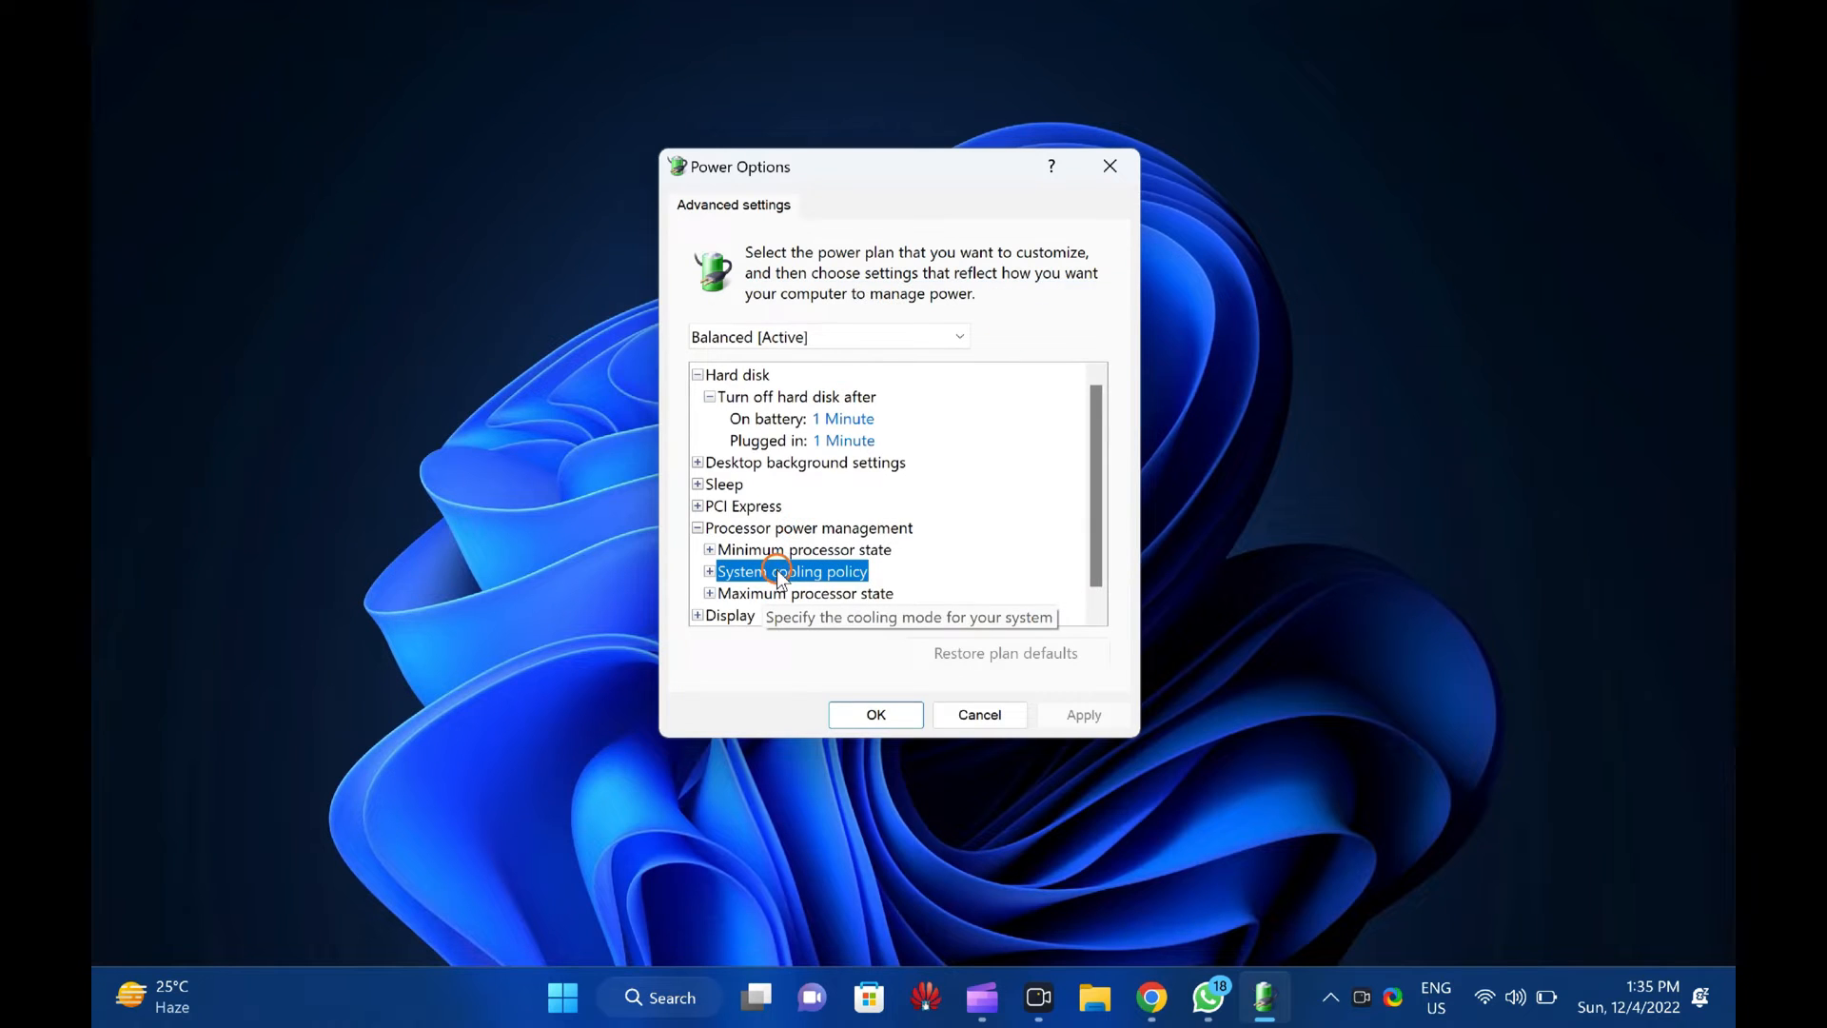
click(709, 573)
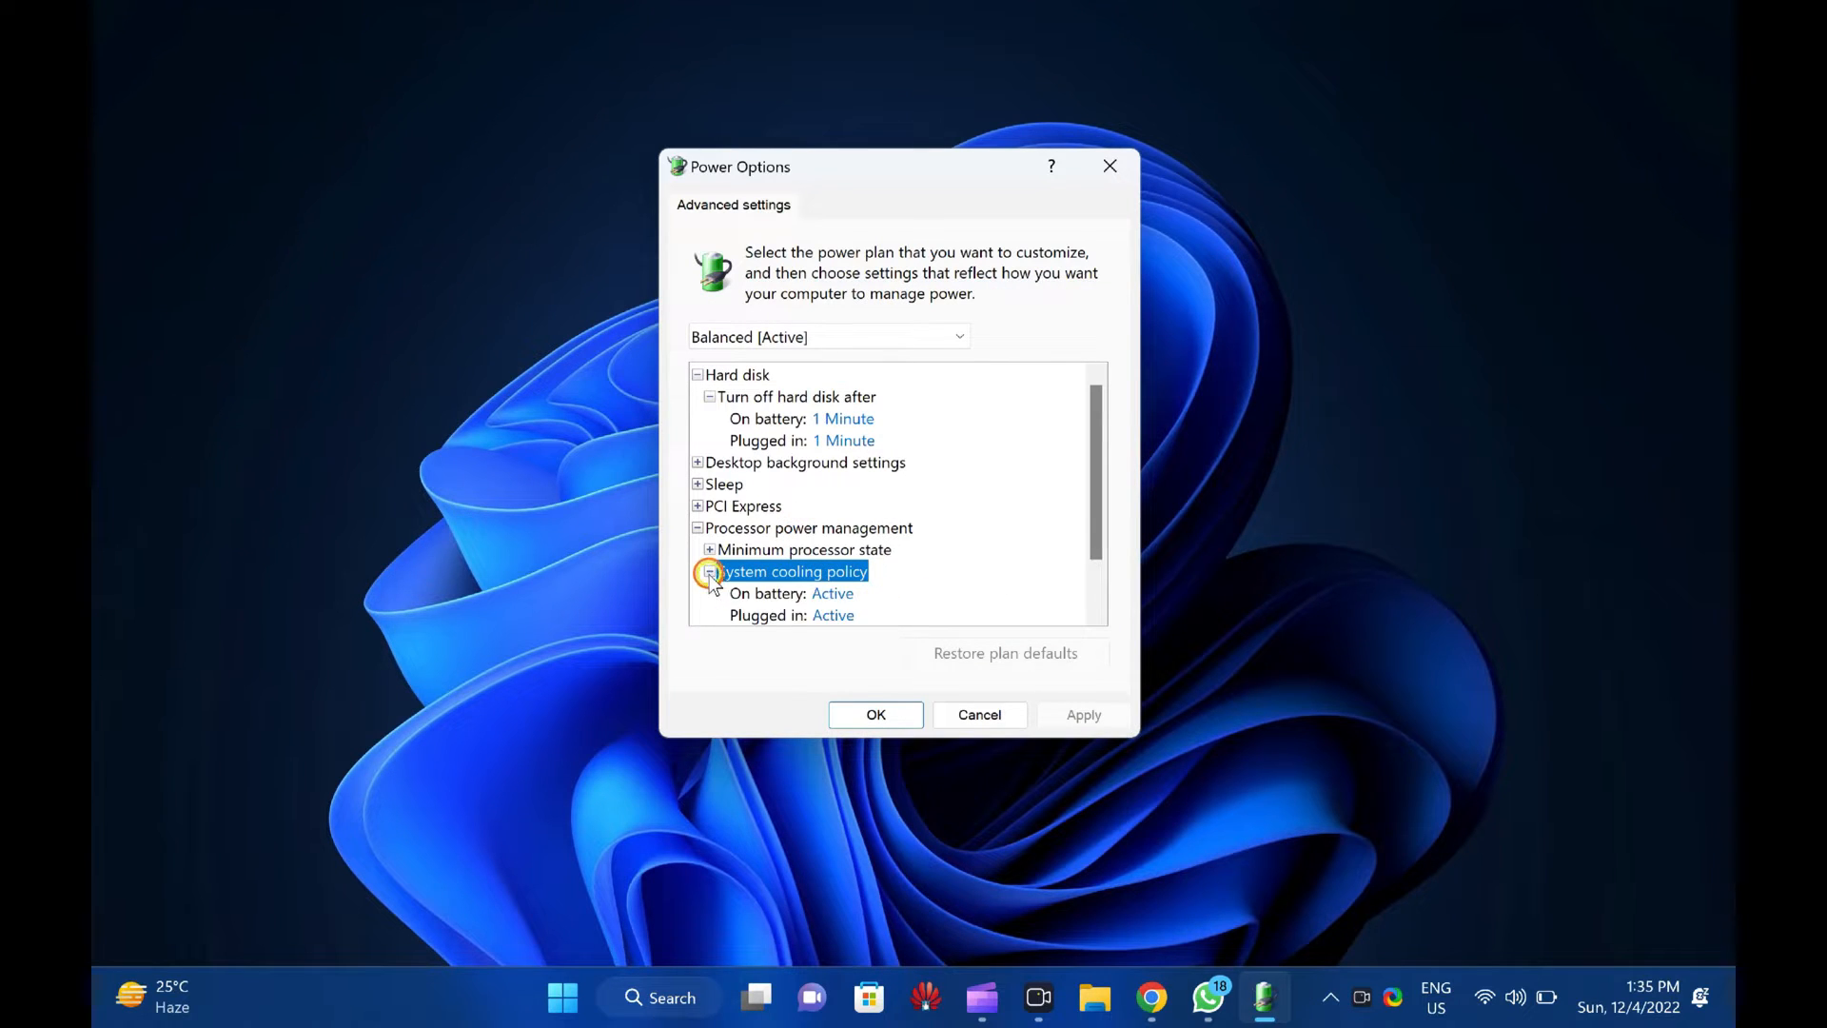
scroll(857, 543, down, 1)
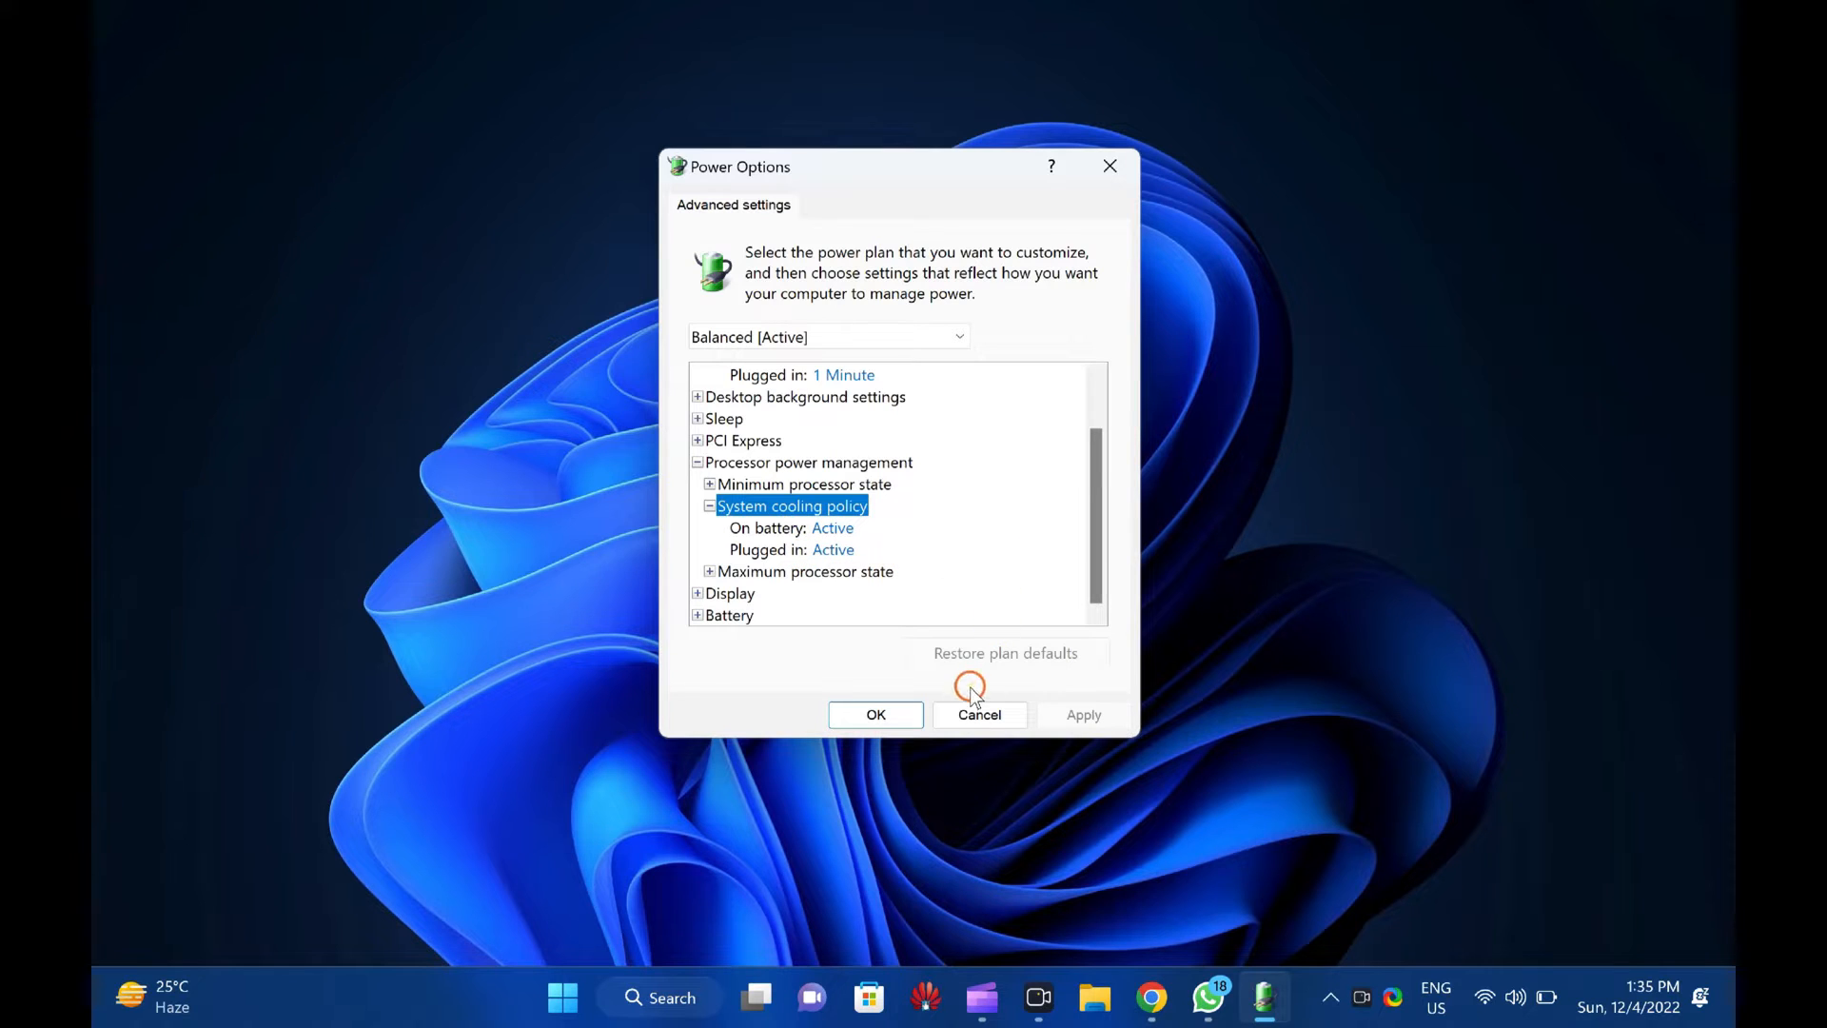
click(979, 715)
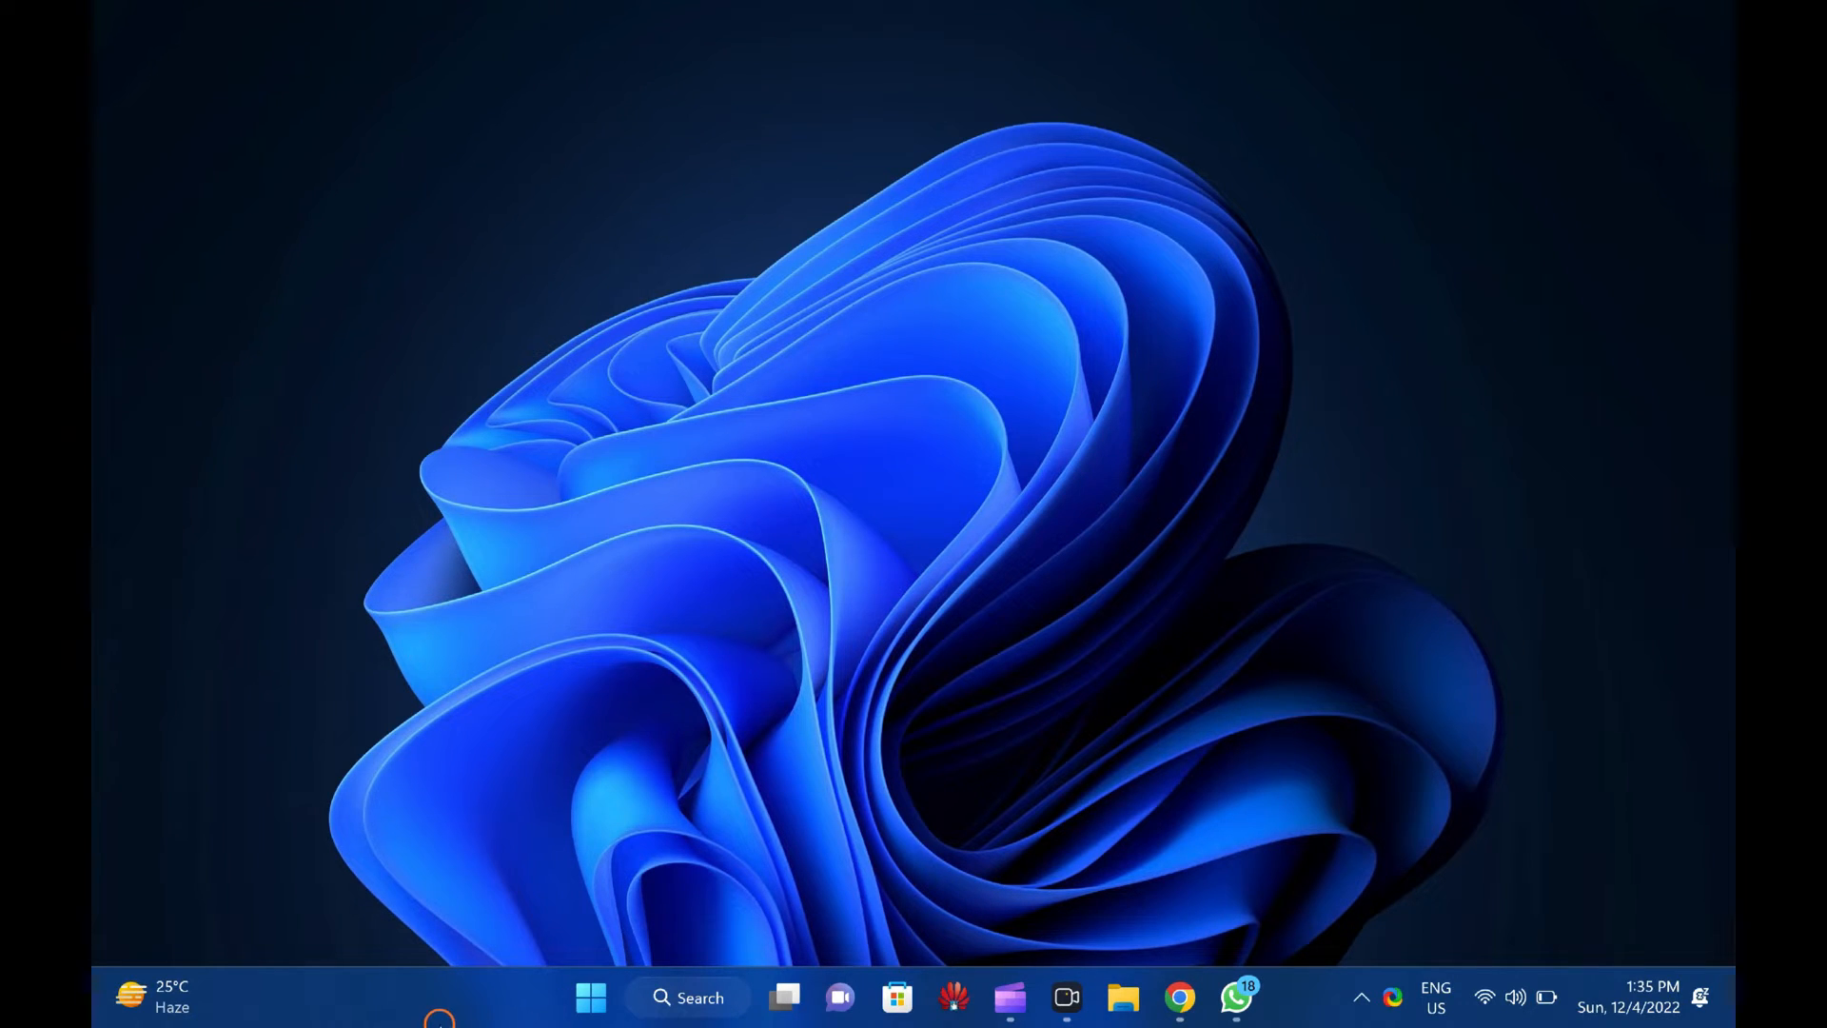
- Search cmd from Start and launch Command Prompt as administrator
click(591, 1002)
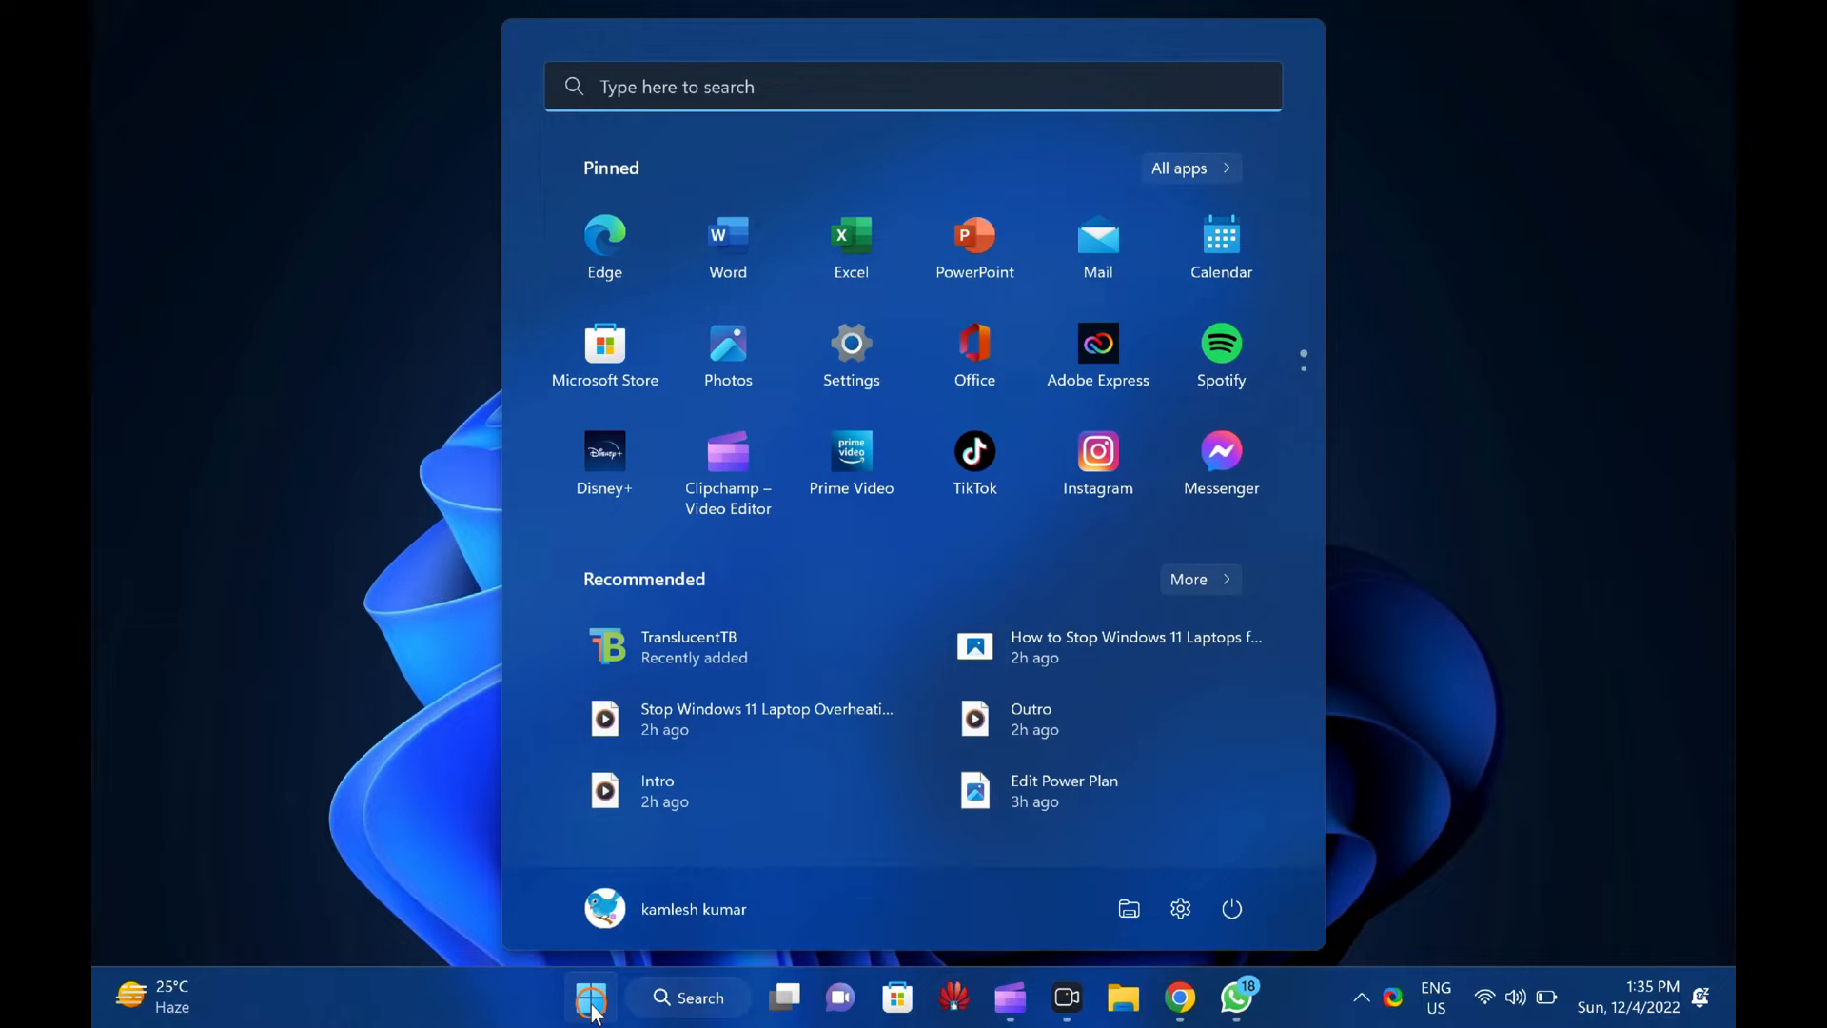
text(cmd)
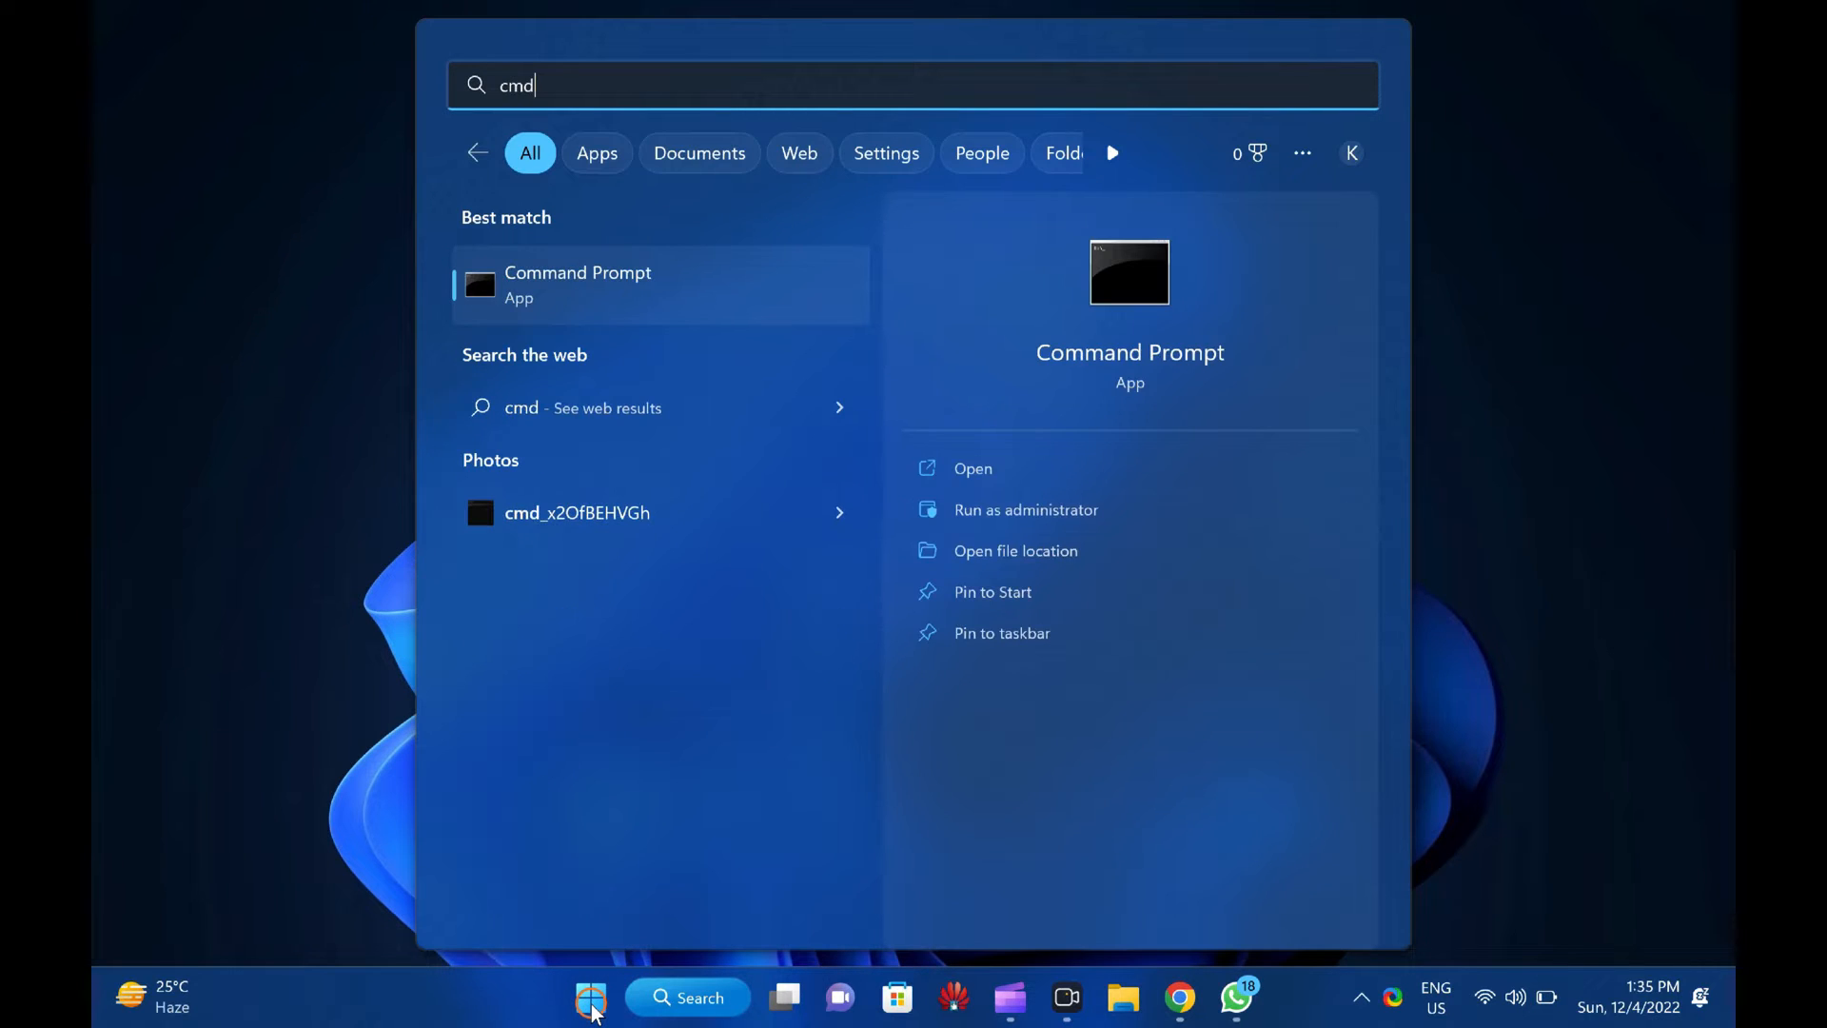
right_click(725, 285)
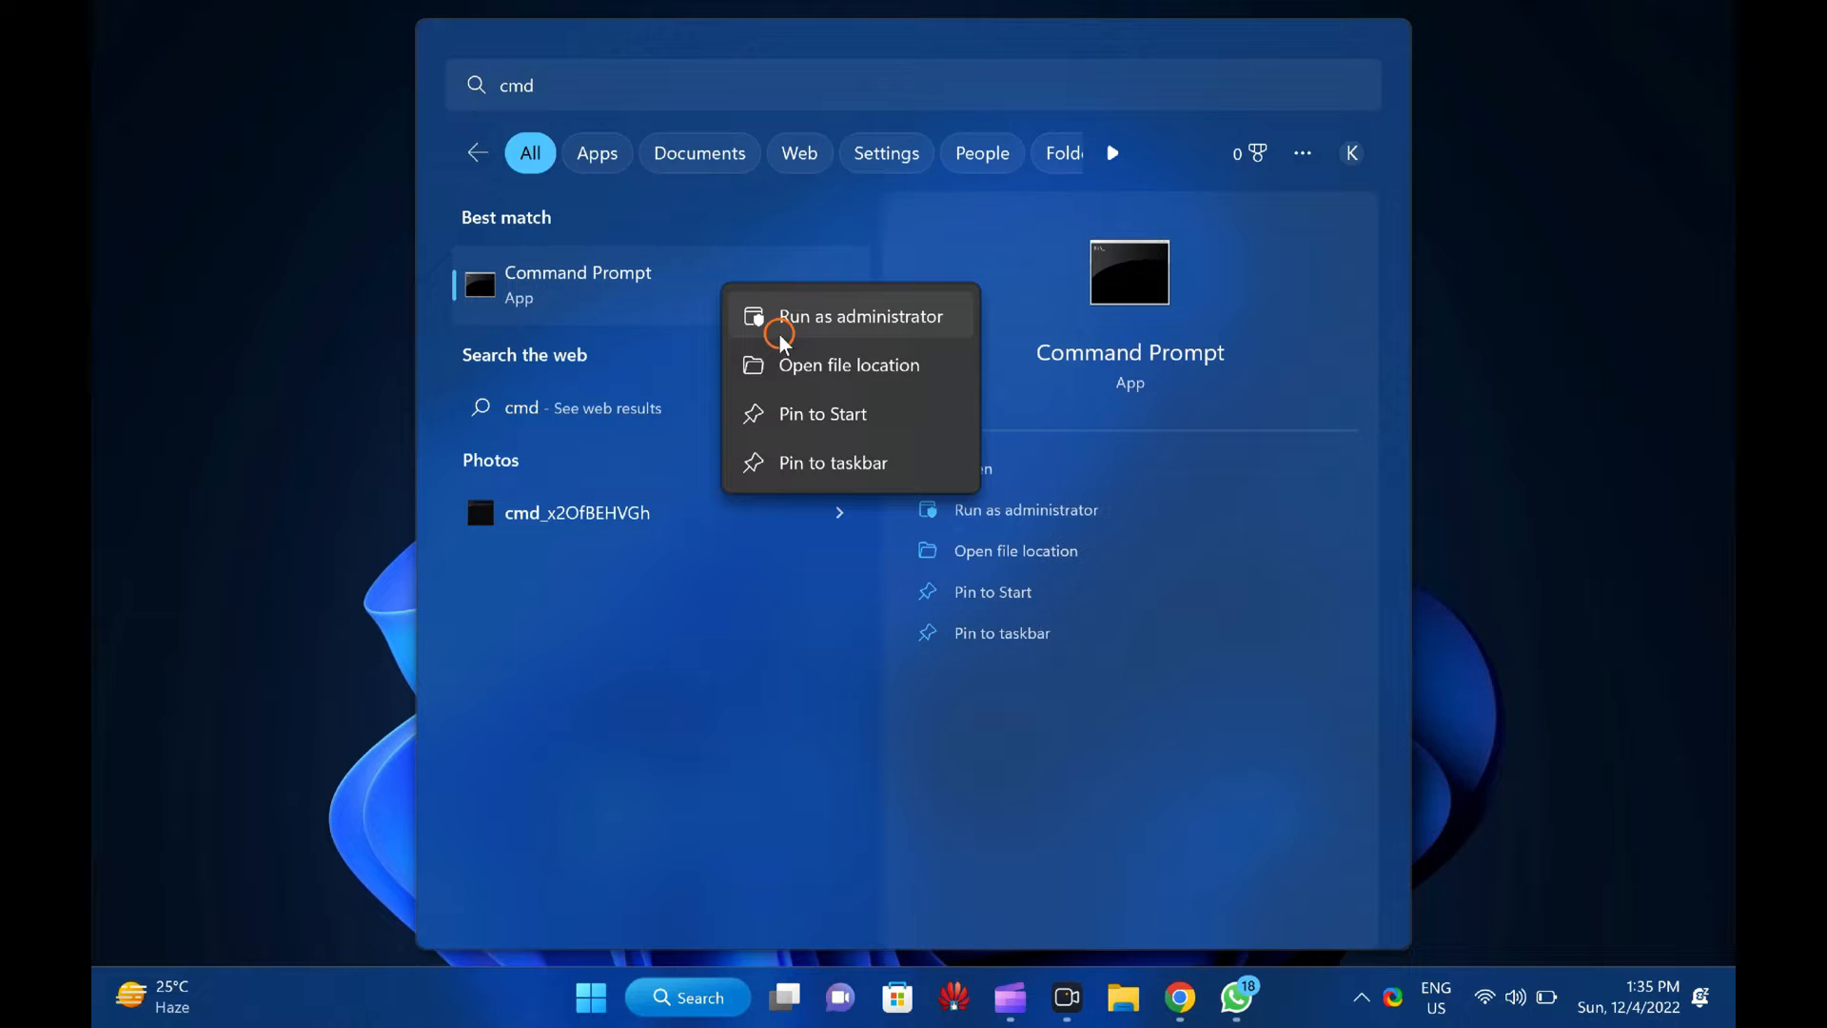
click(896, 320)
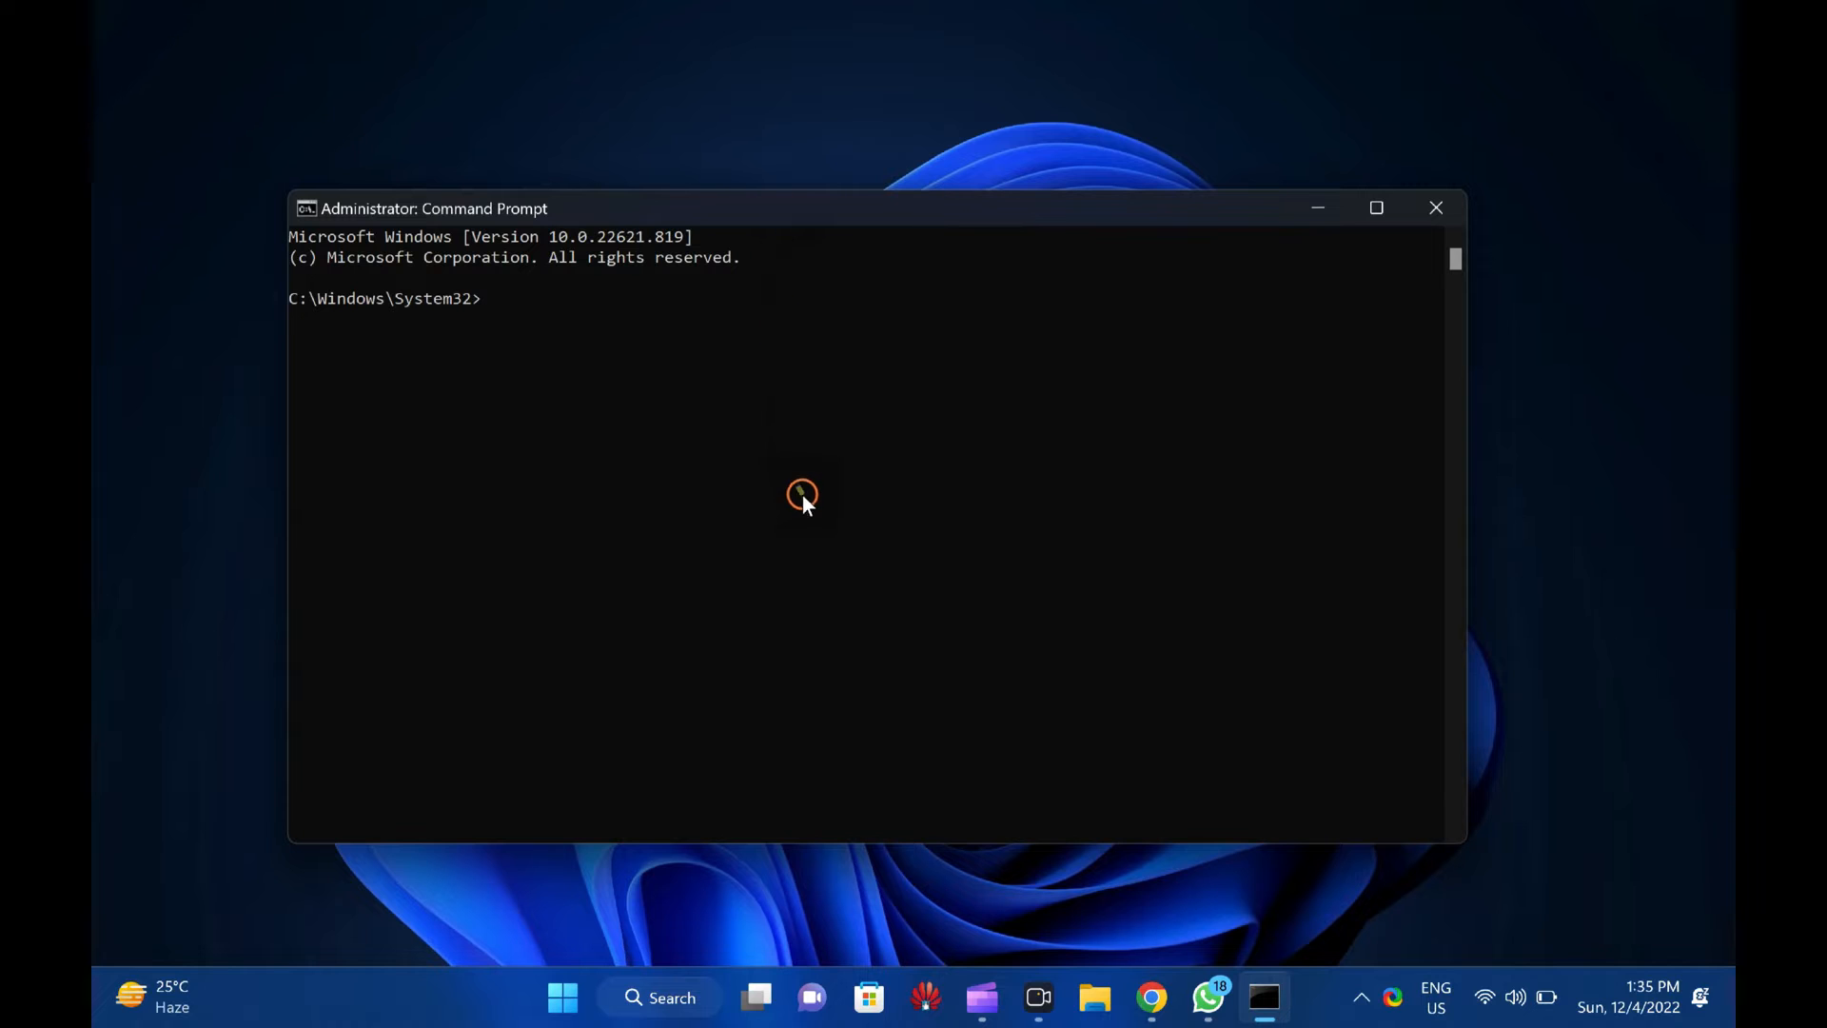
- Paste and run the REG ADD command setting Attributes to 2 under the PowerSettings key
right_click(795, 445)
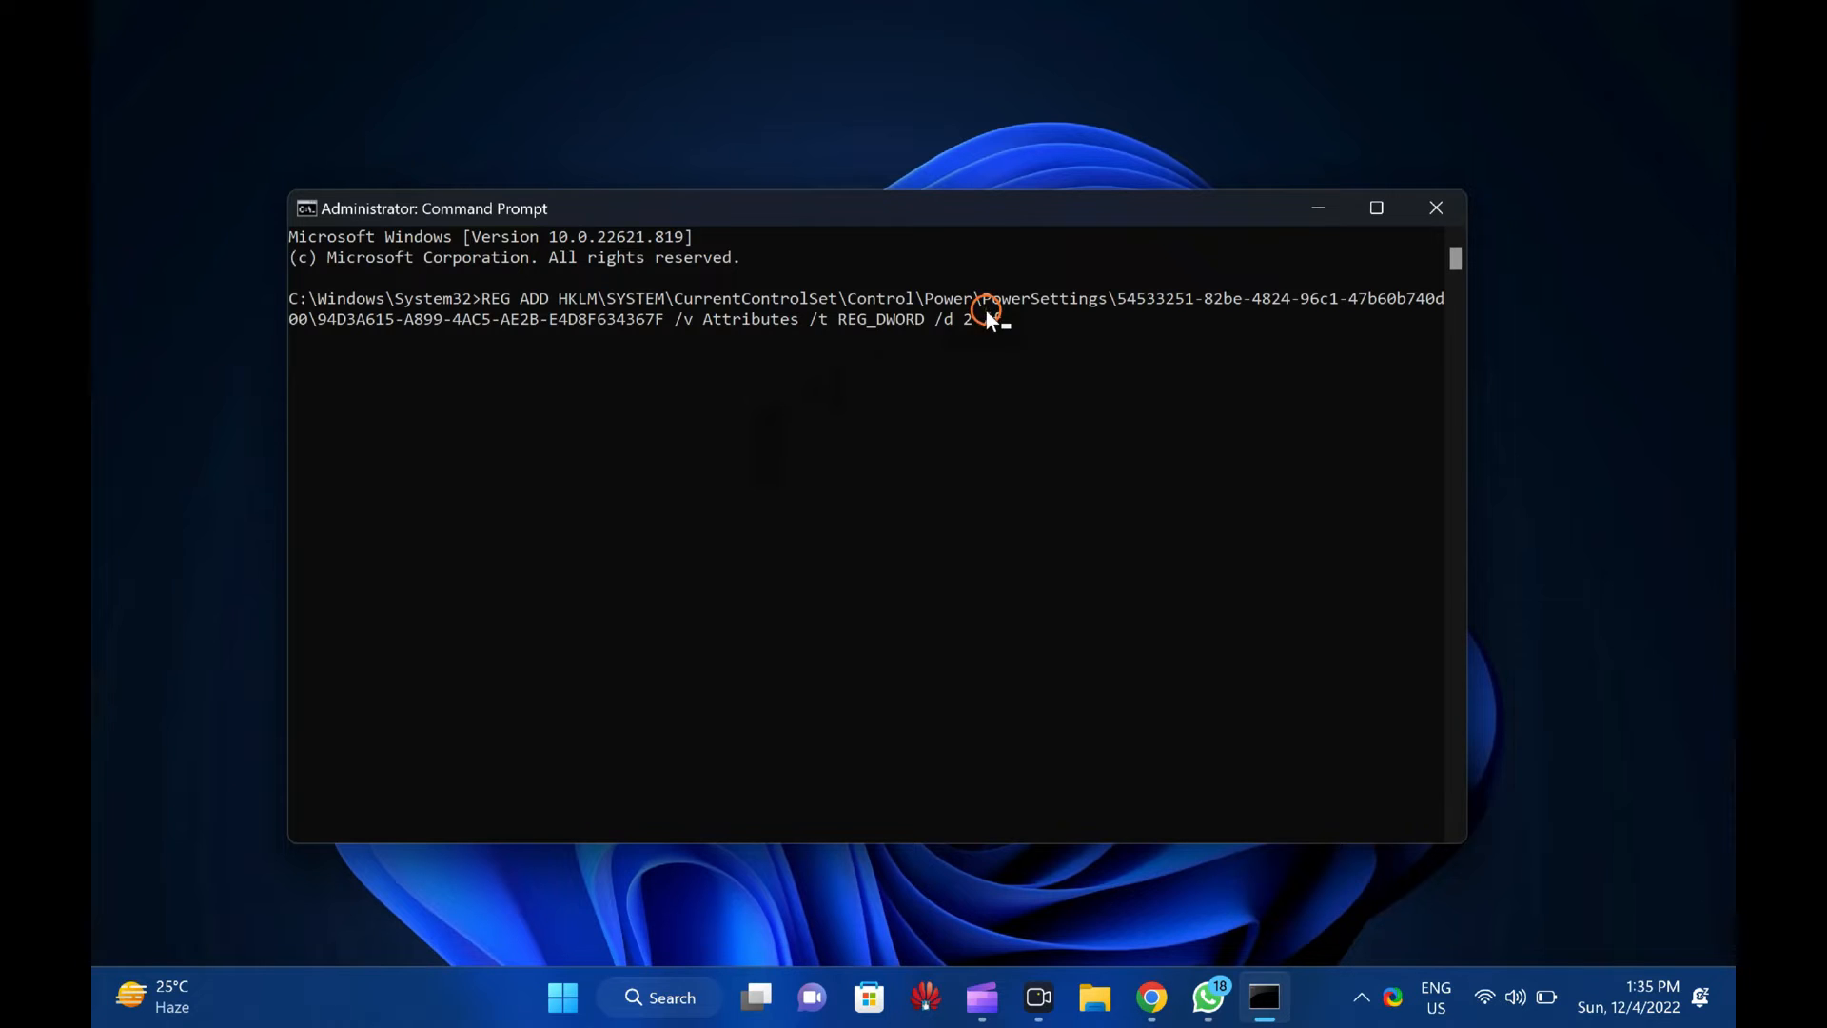
text(/f)
drag(1001, 317, 492, 300)
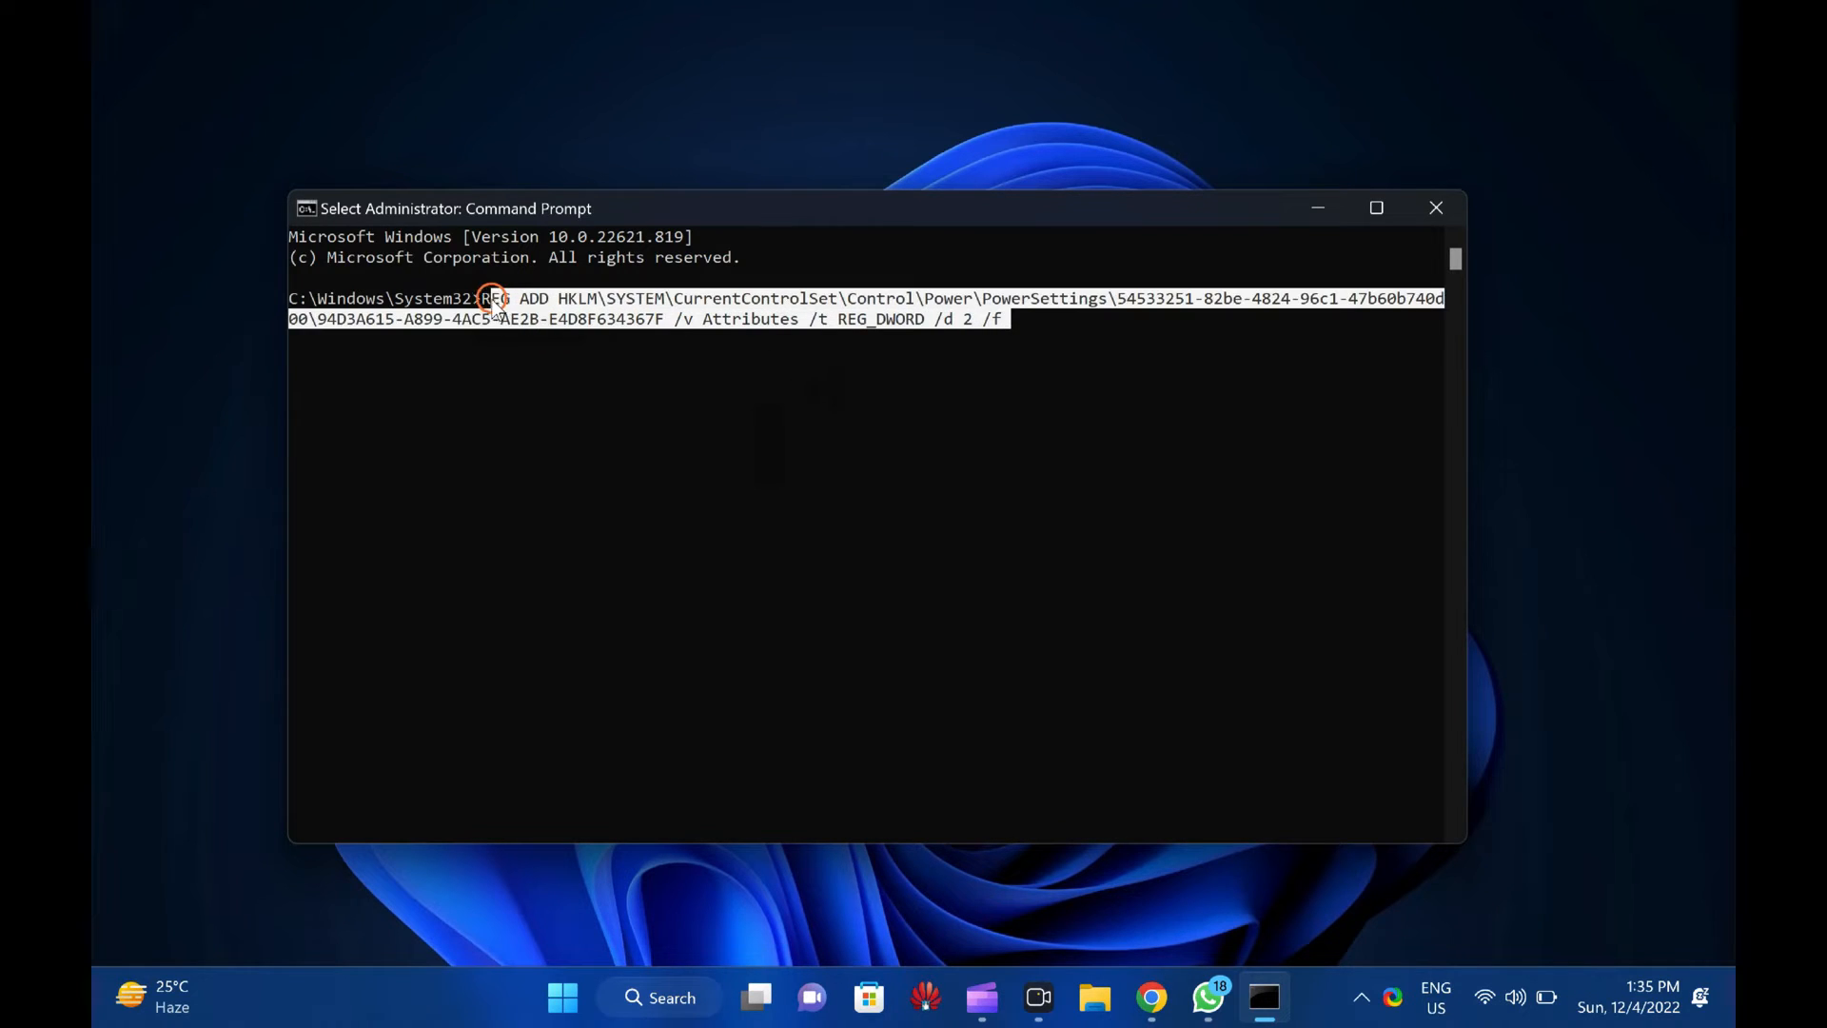
click(1103, 336)
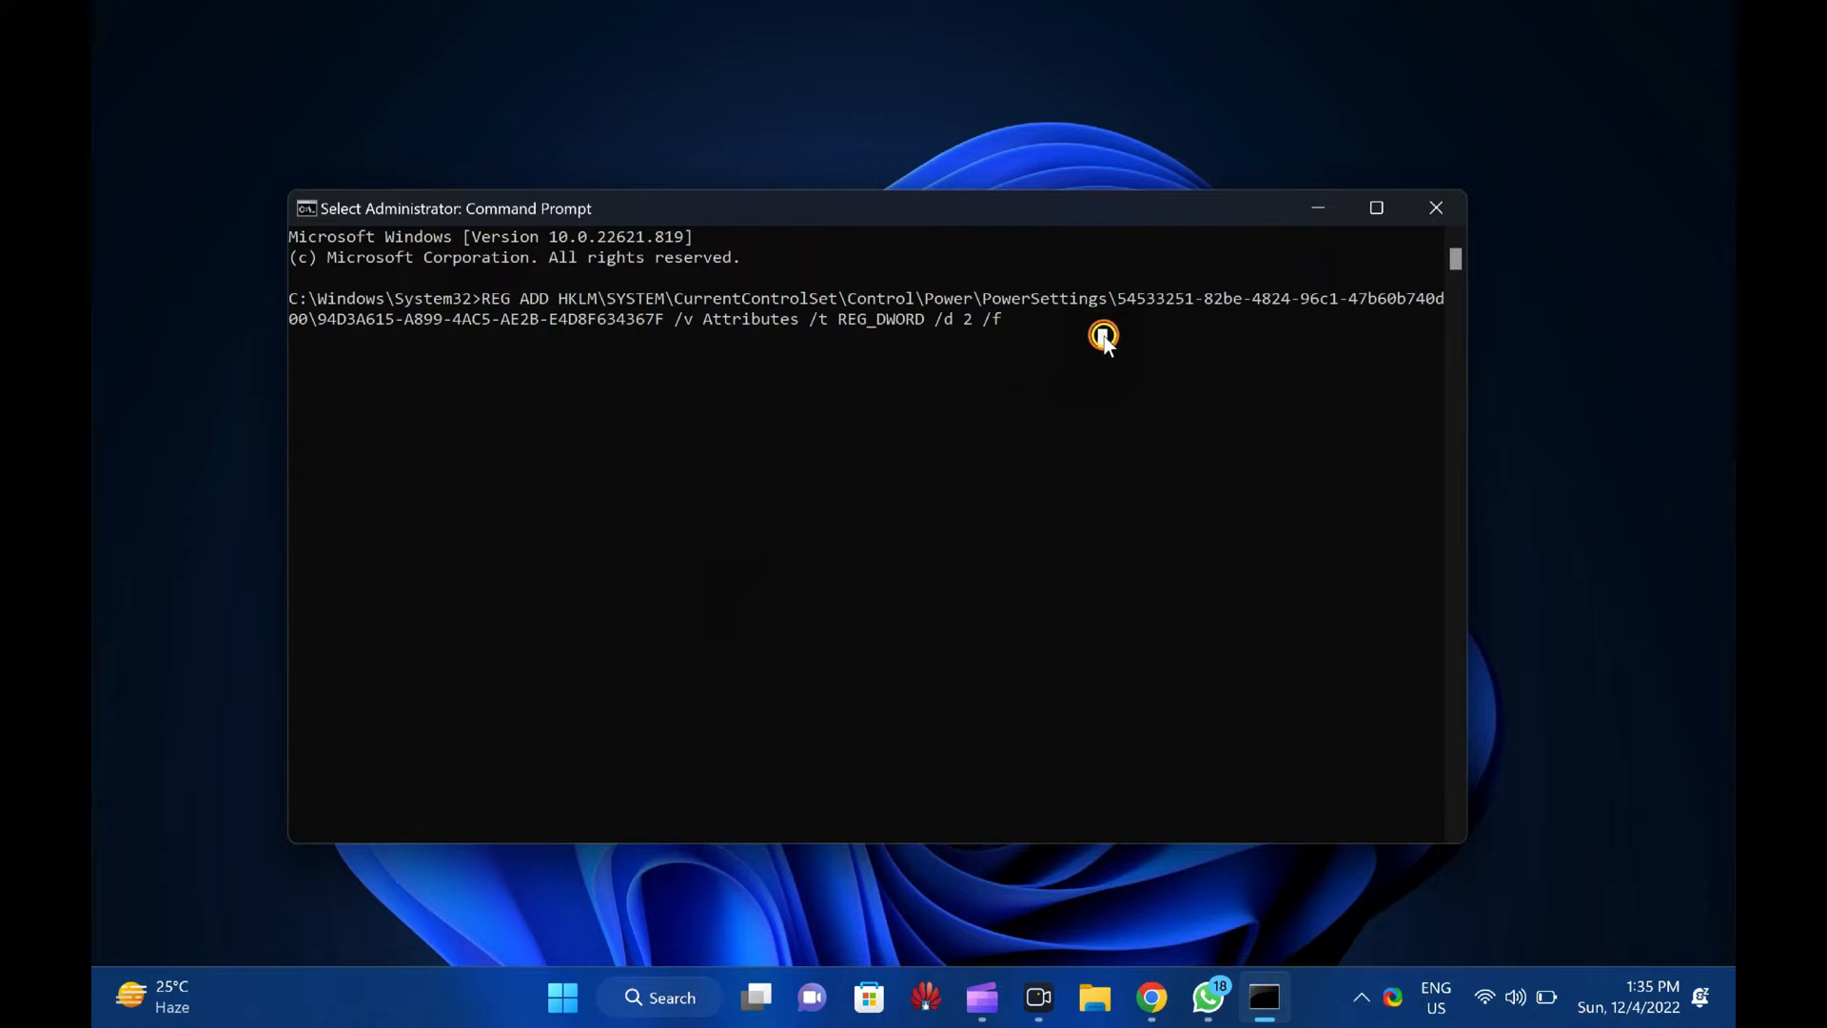
click(1098, 344)
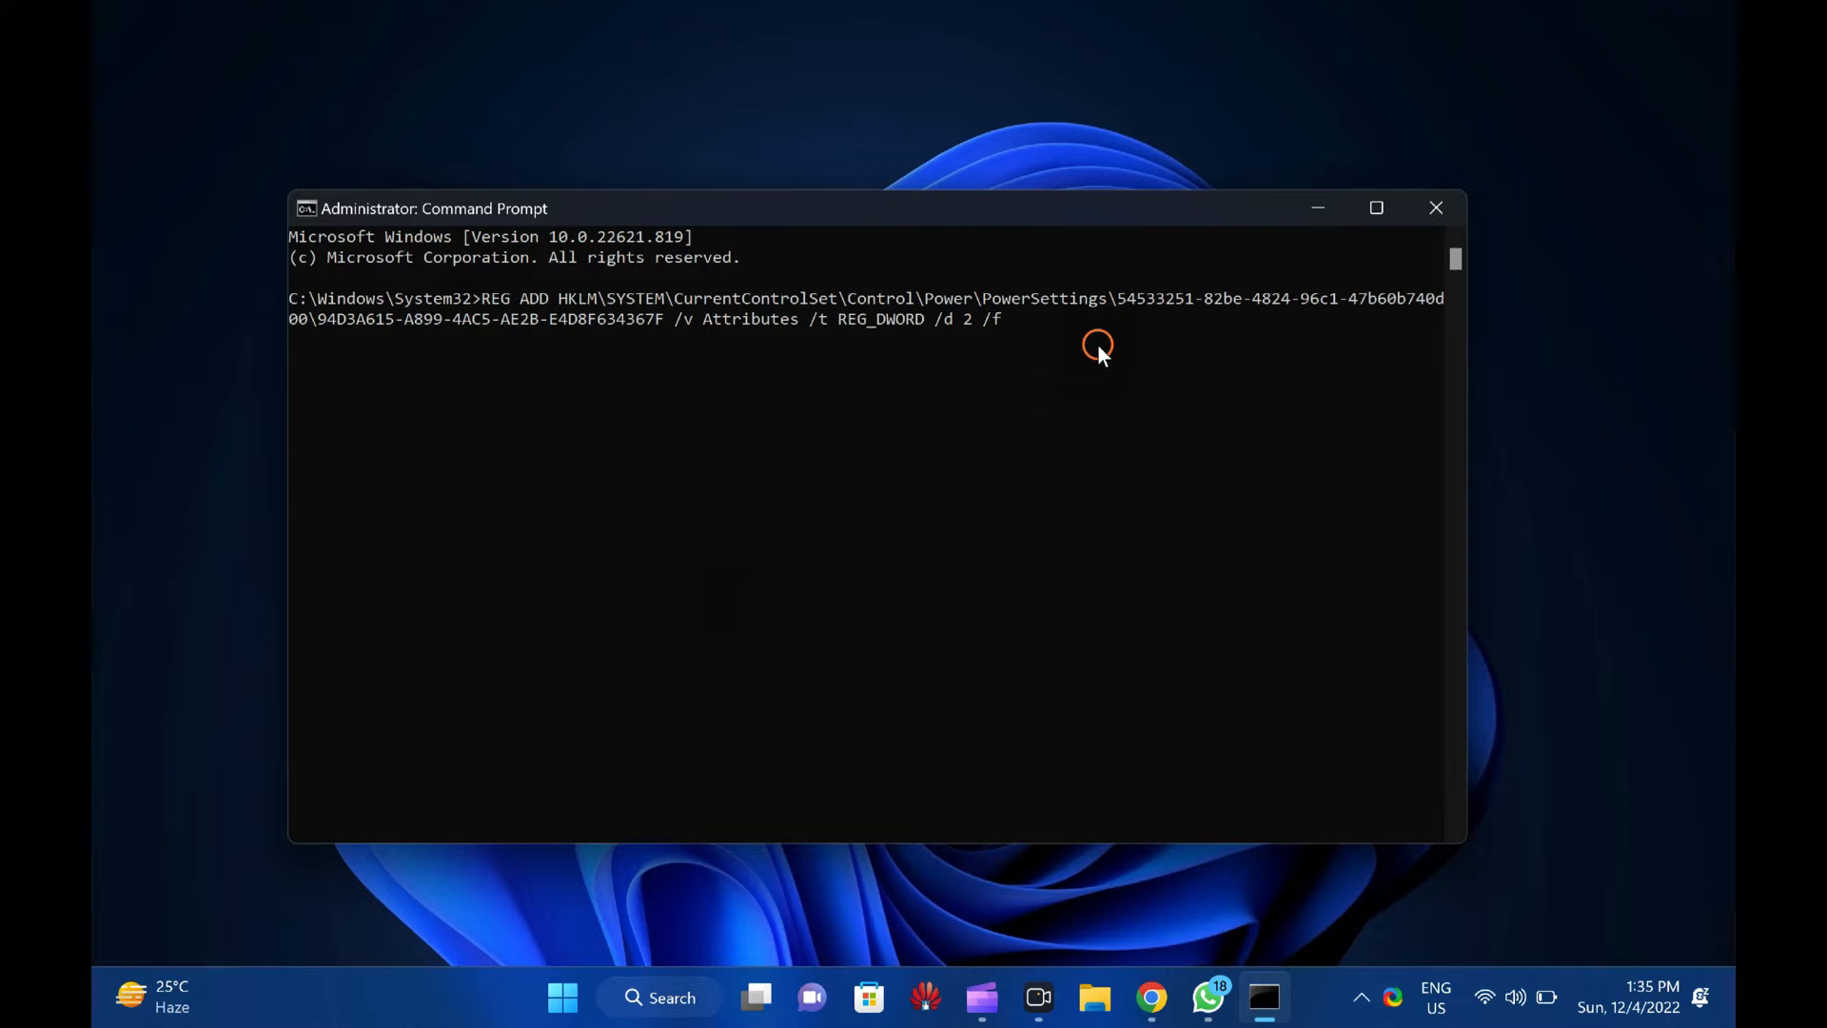
key(Return)
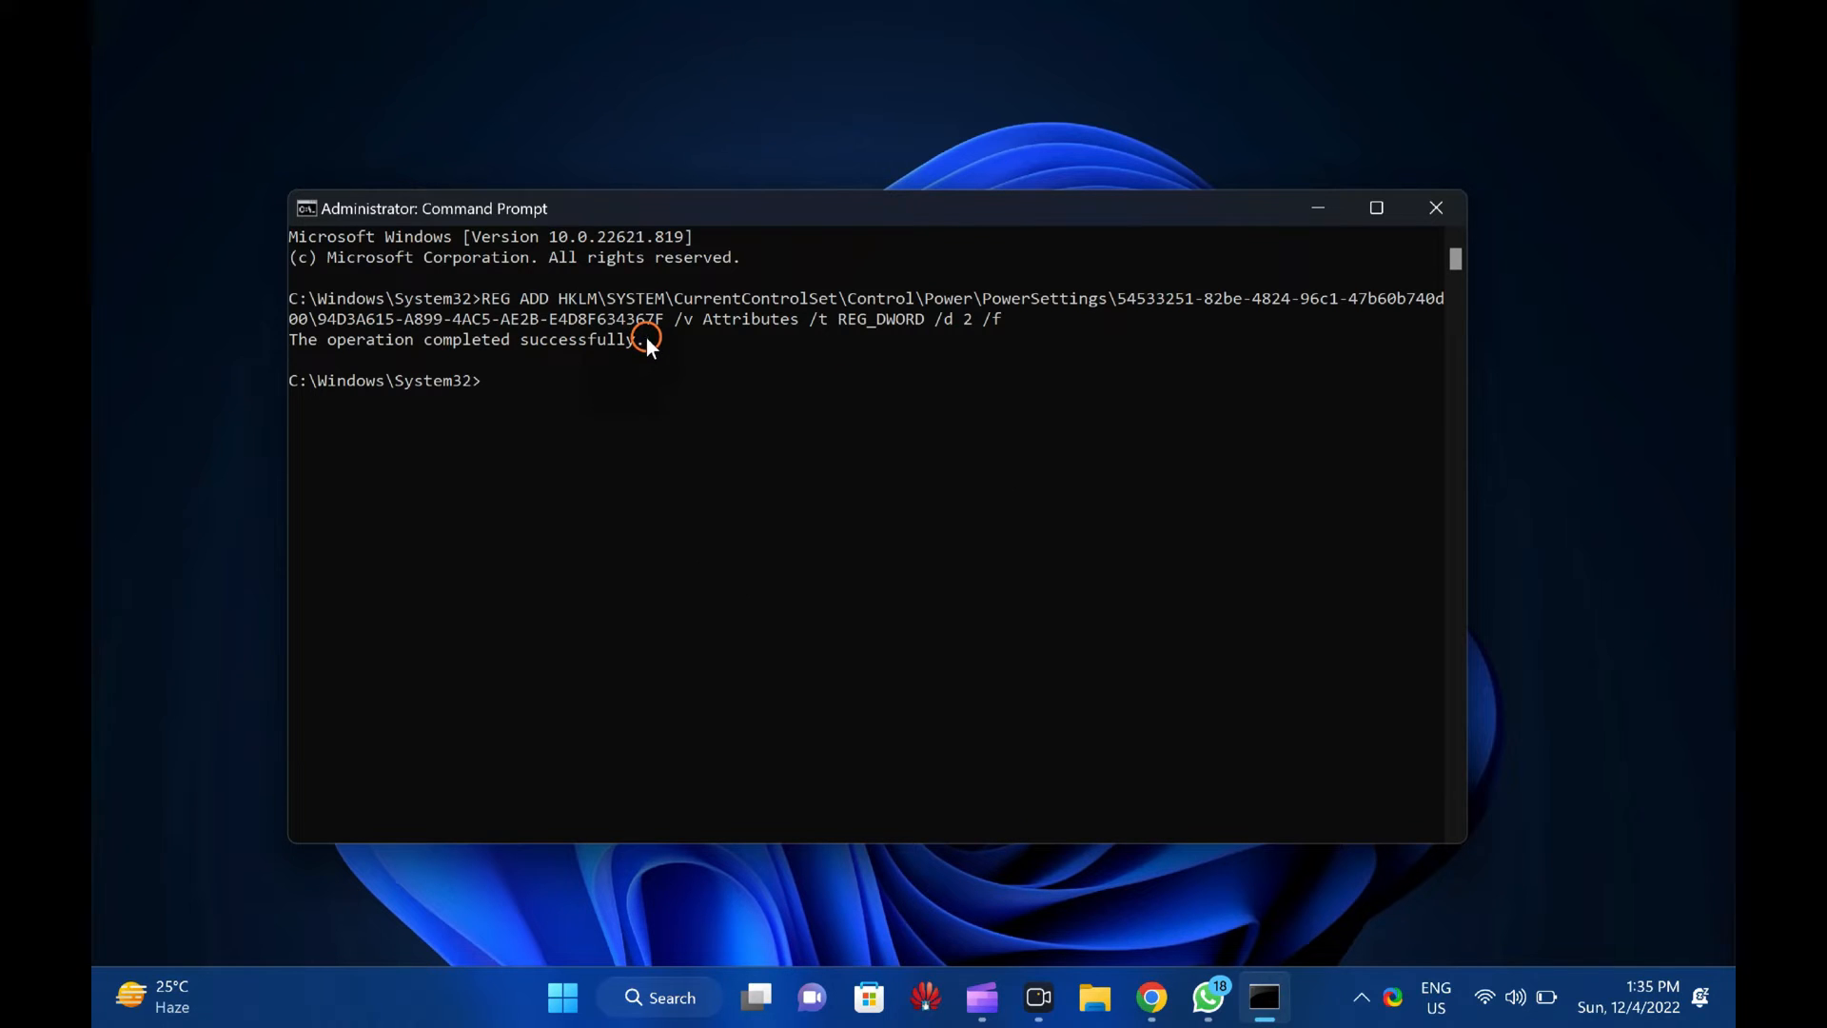
- Highlight the success message, then close the Command Prompt window
drag(647, 338, 573, 338)
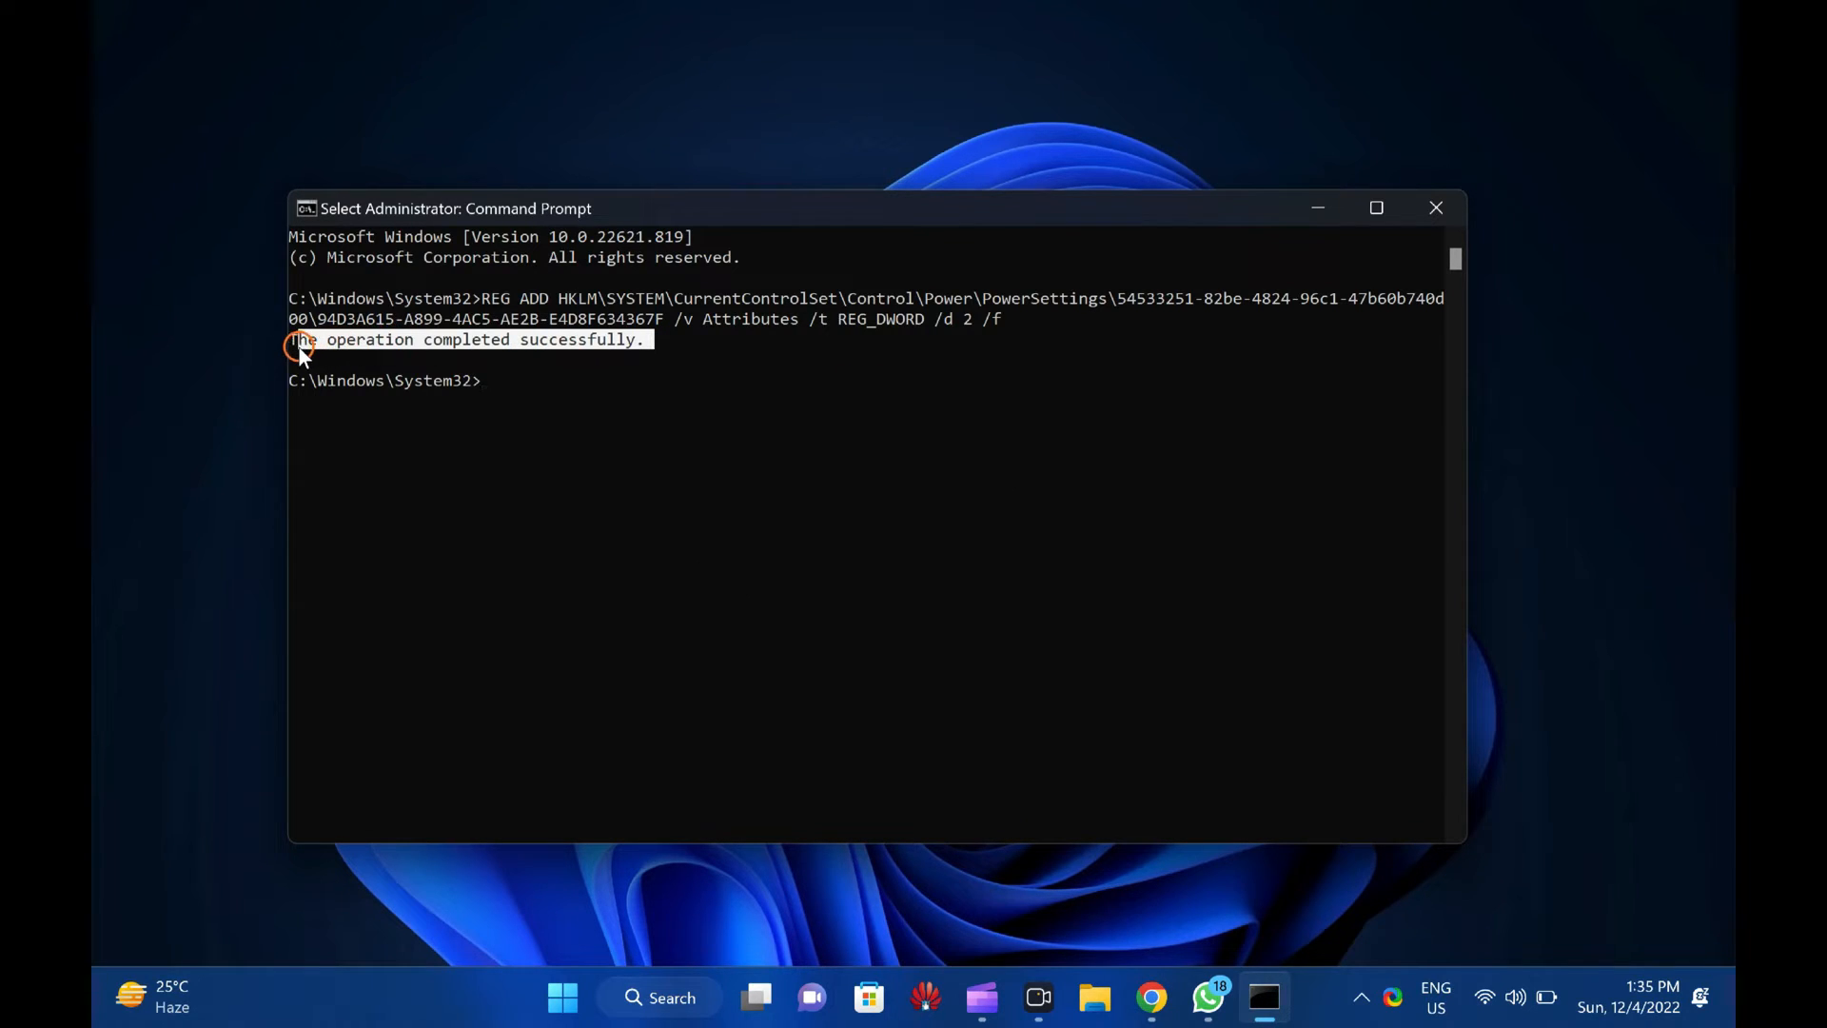
drag(316, 343, 299, 347)
click(1426, 207)
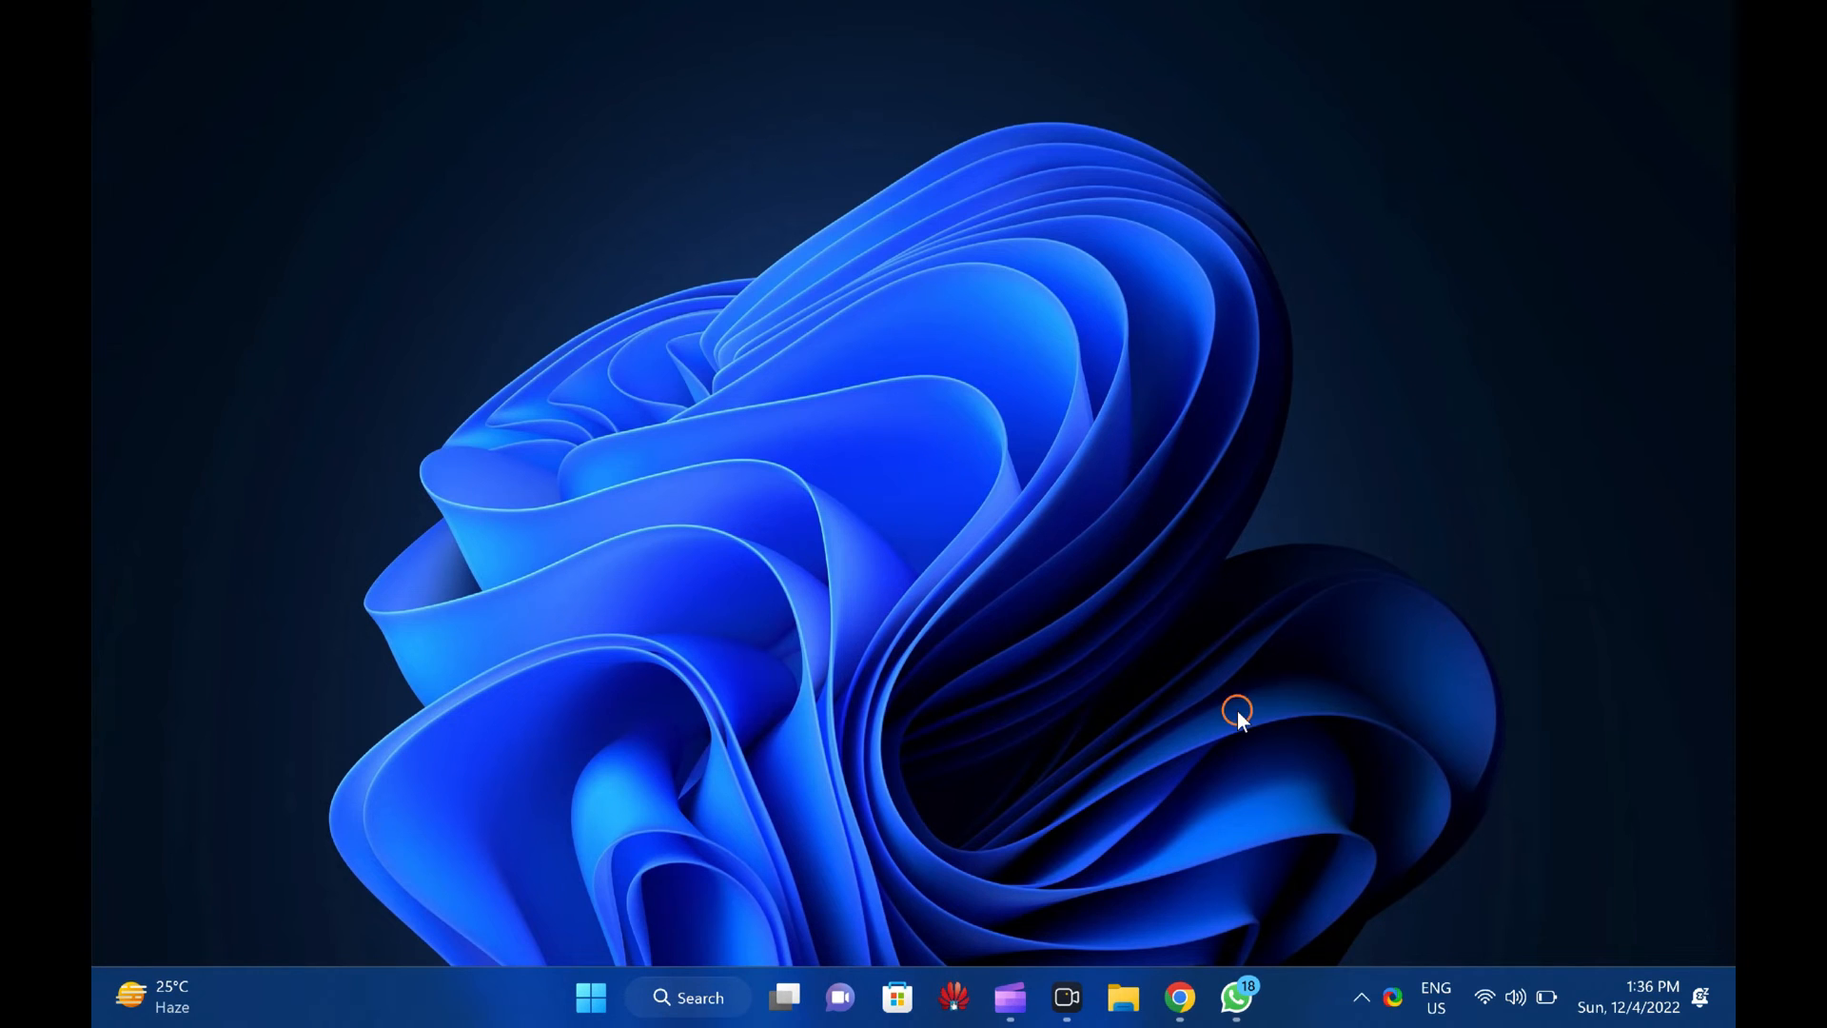
click(1183, 994)
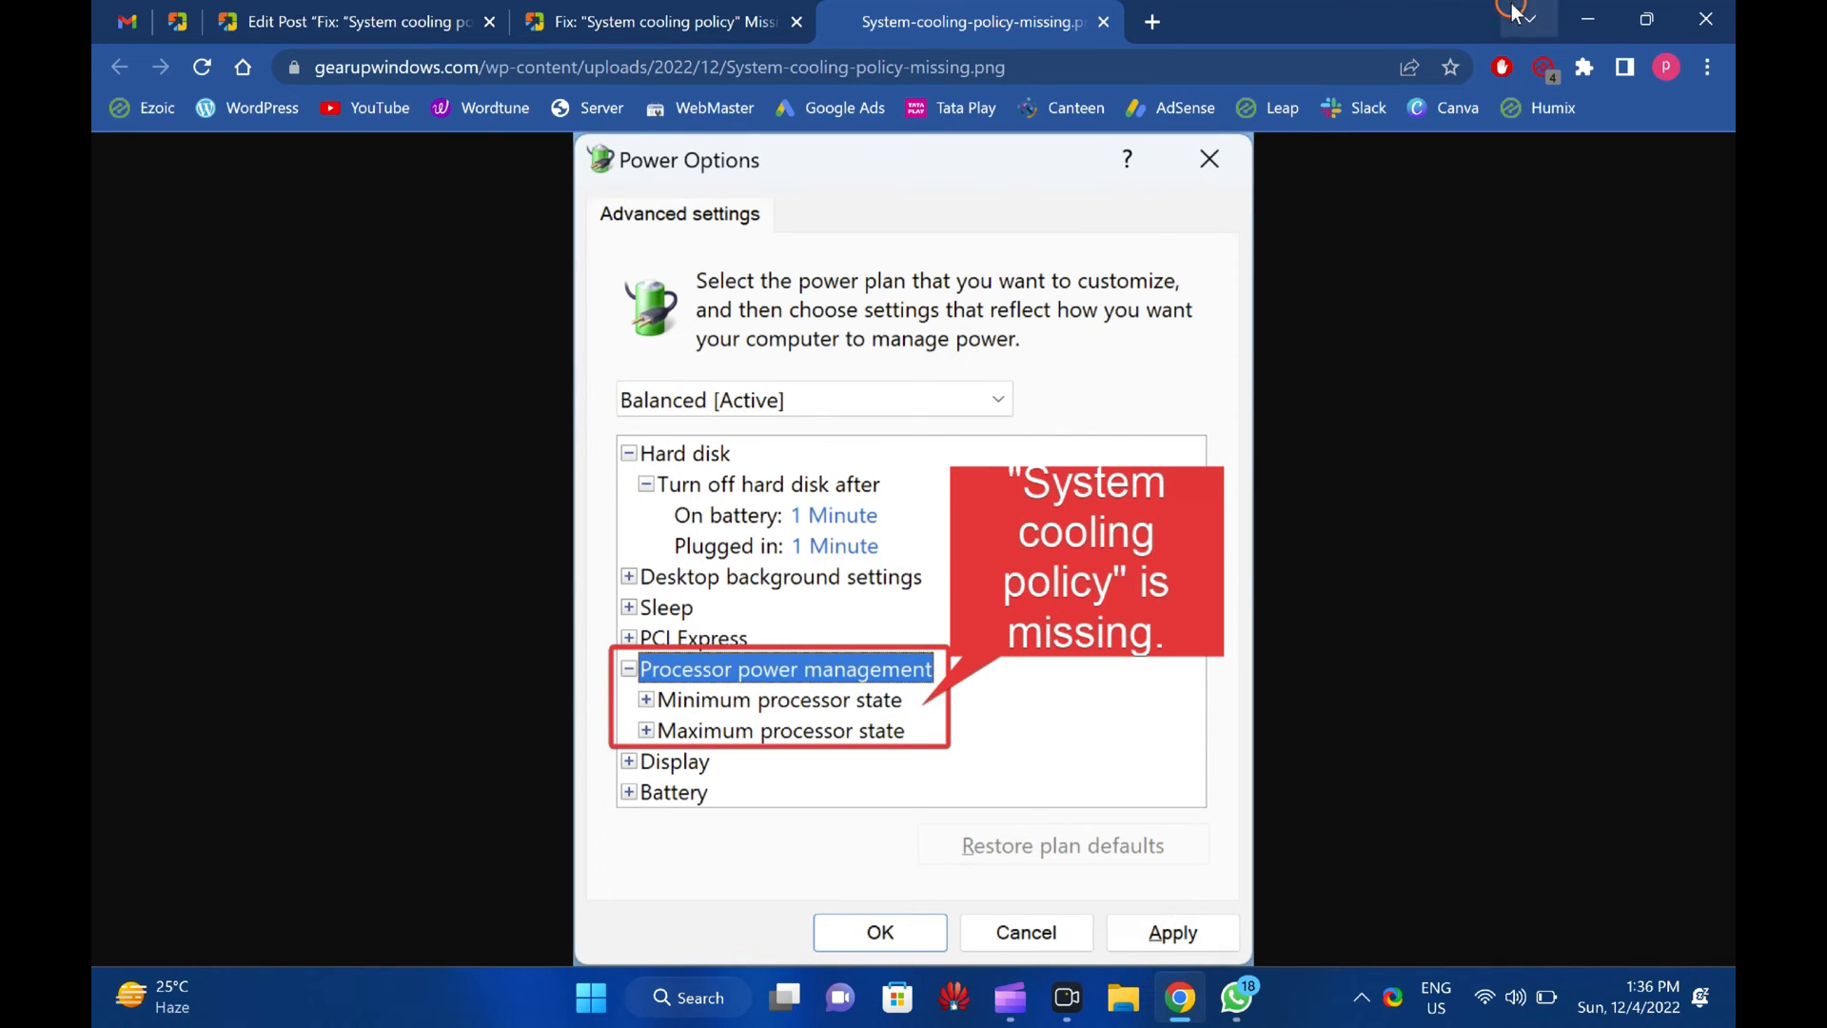
click(1584, 20)
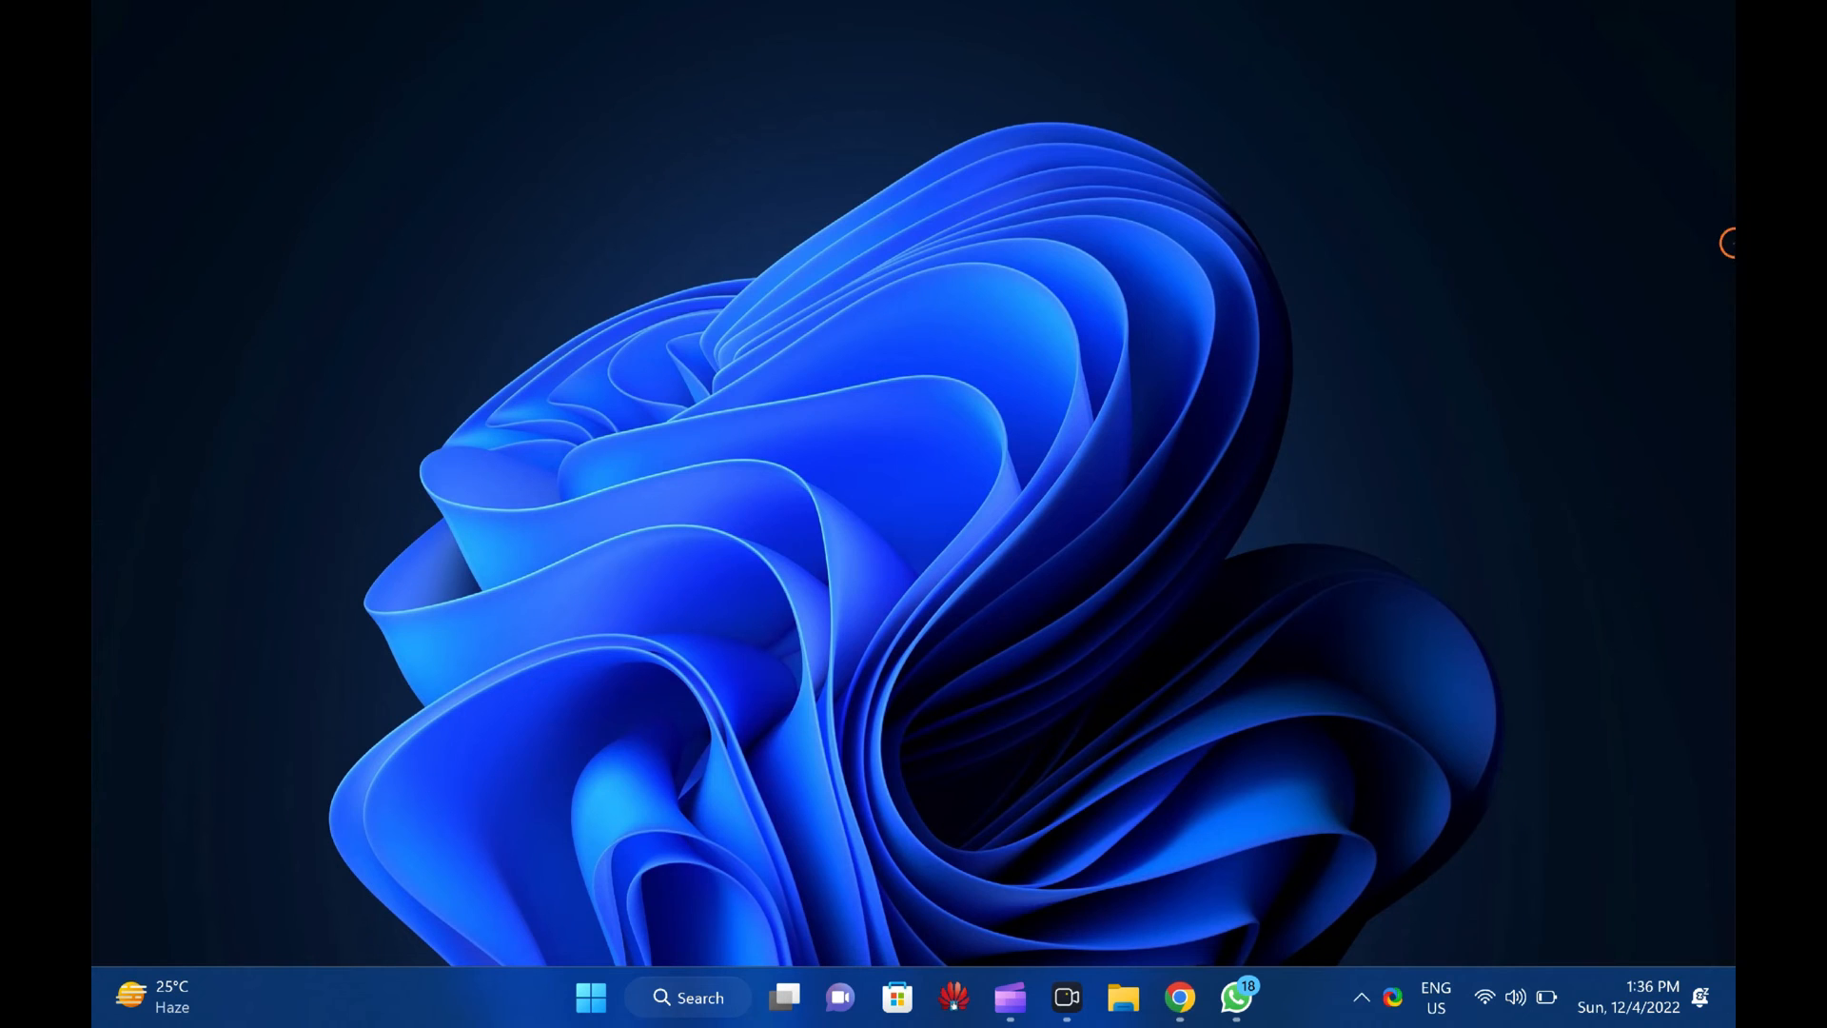